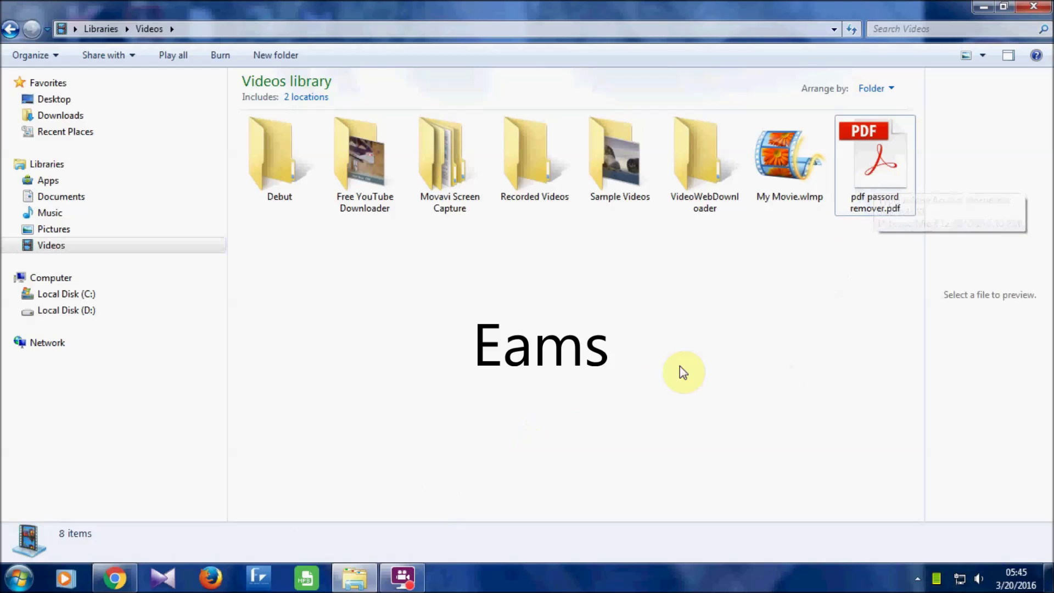
Open the protected PDF in Acrobat Reader with its password, view the OTP, then close it.
double_click(867, 199)
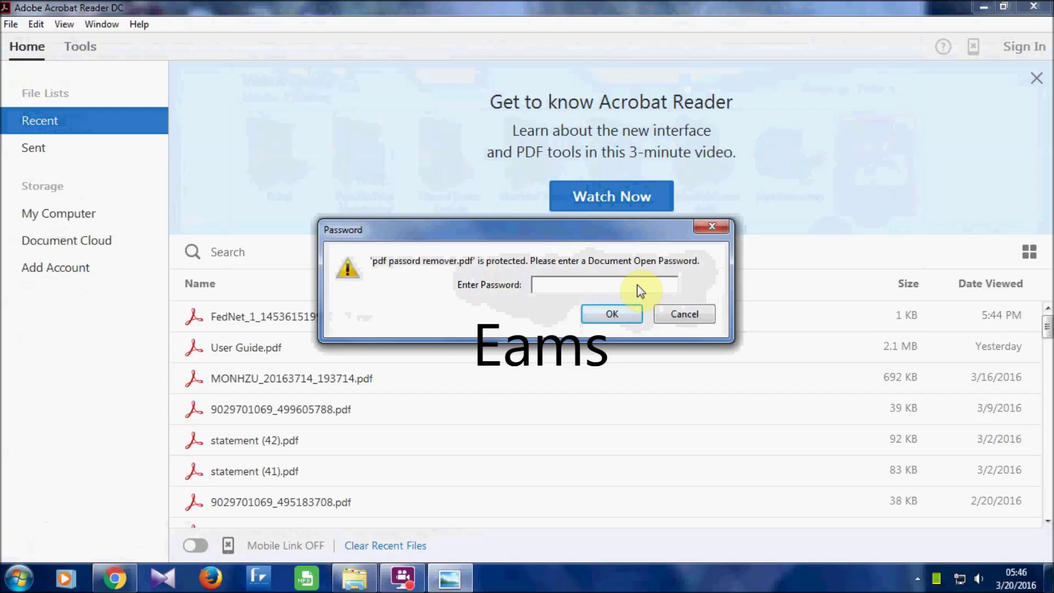
text(*)
click(613, 316)
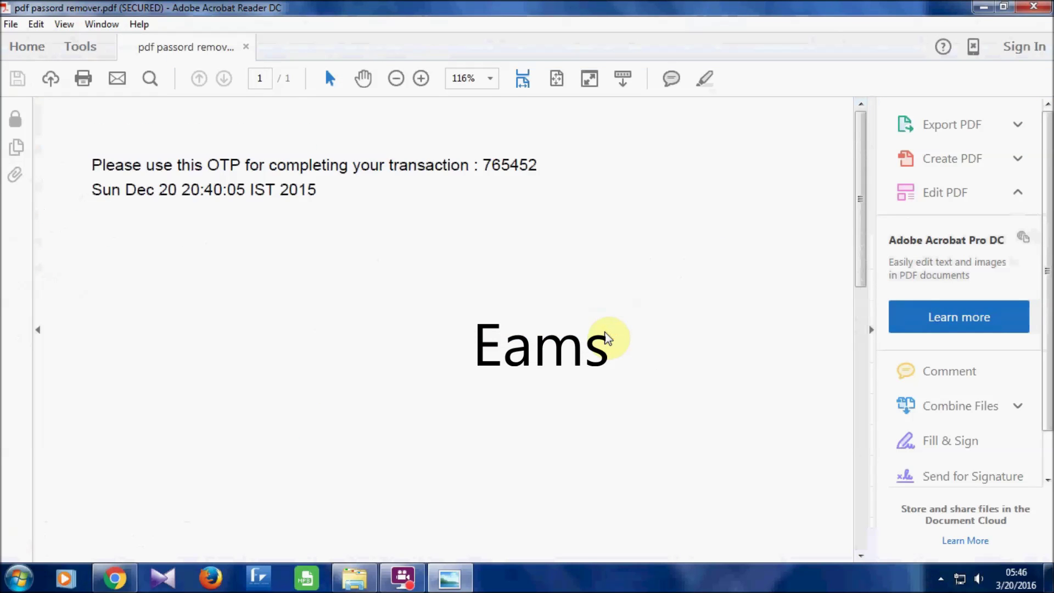
click(1033, 7)
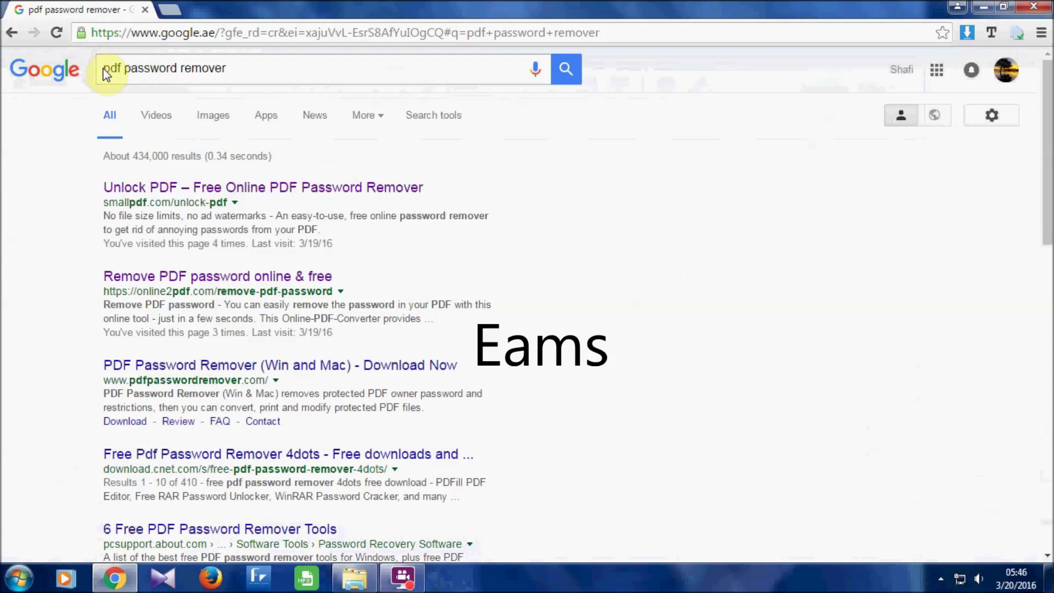
Rerun the 'pdf password remover' search and open the Smallpdf Unlock PDF result in a new tab.
drag(247, 68, 97, 70)
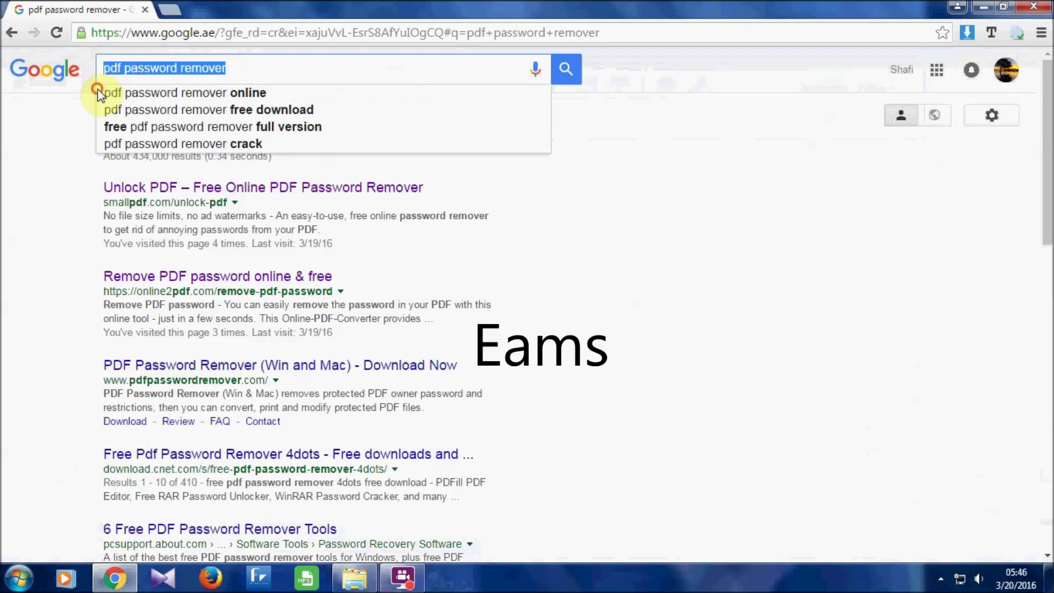
click(268, 68)
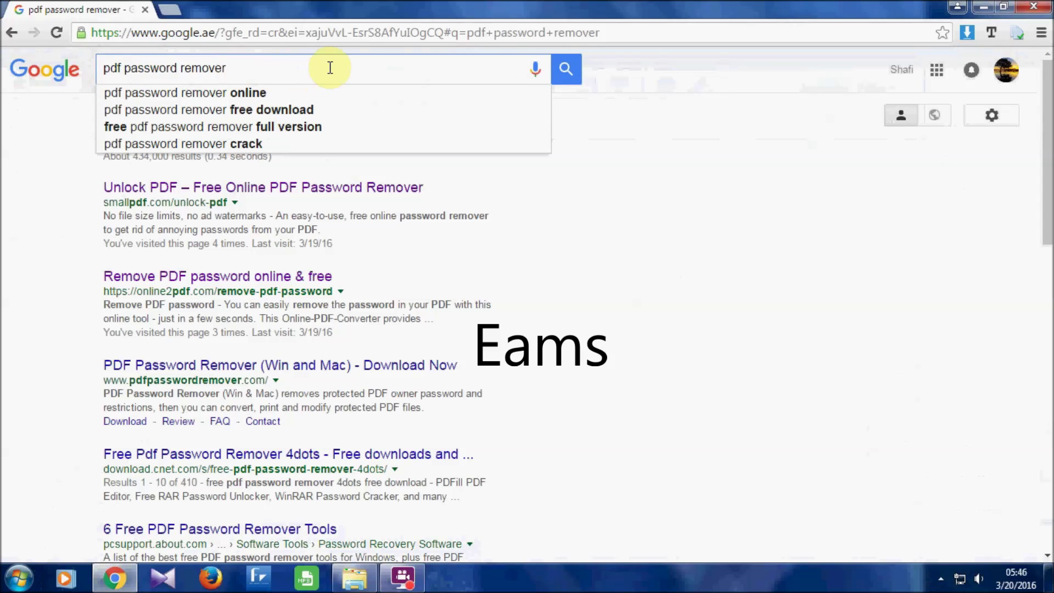
click(286, 67)
key(Escape)
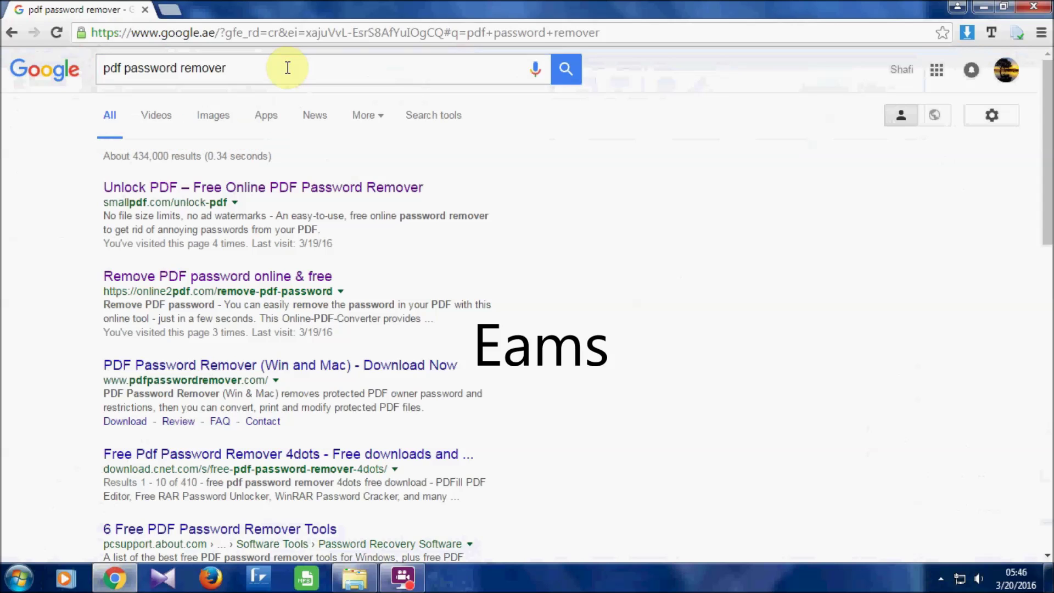
key(Return)
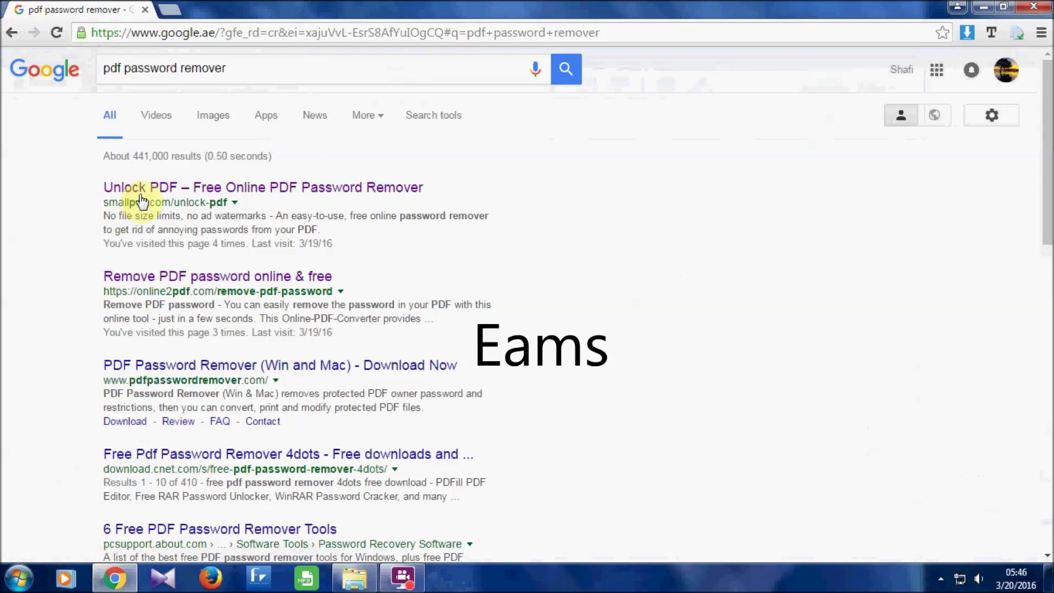
right_click(153, 193)
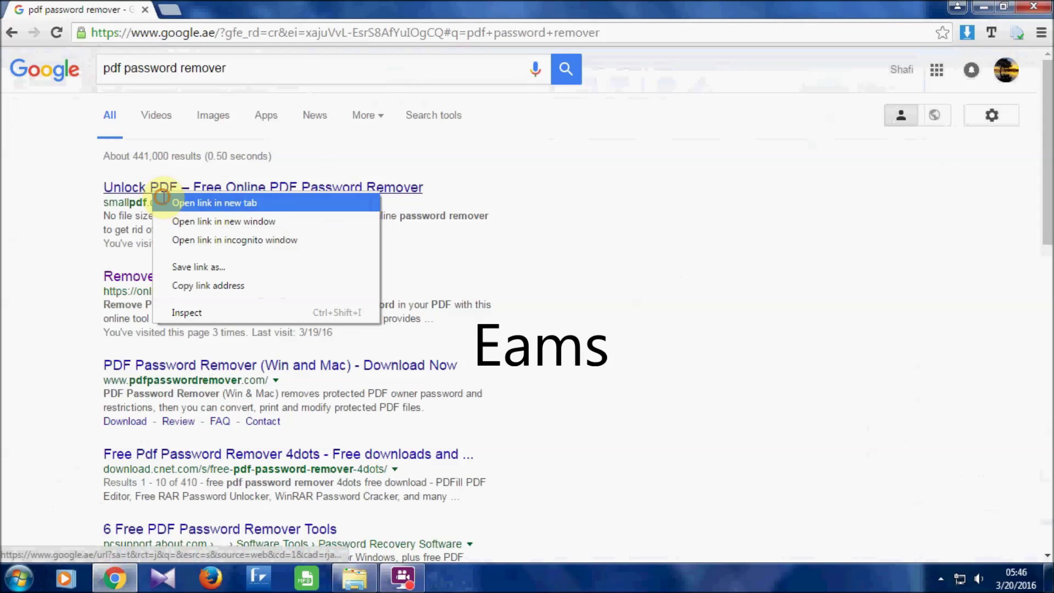
click(173, 202)
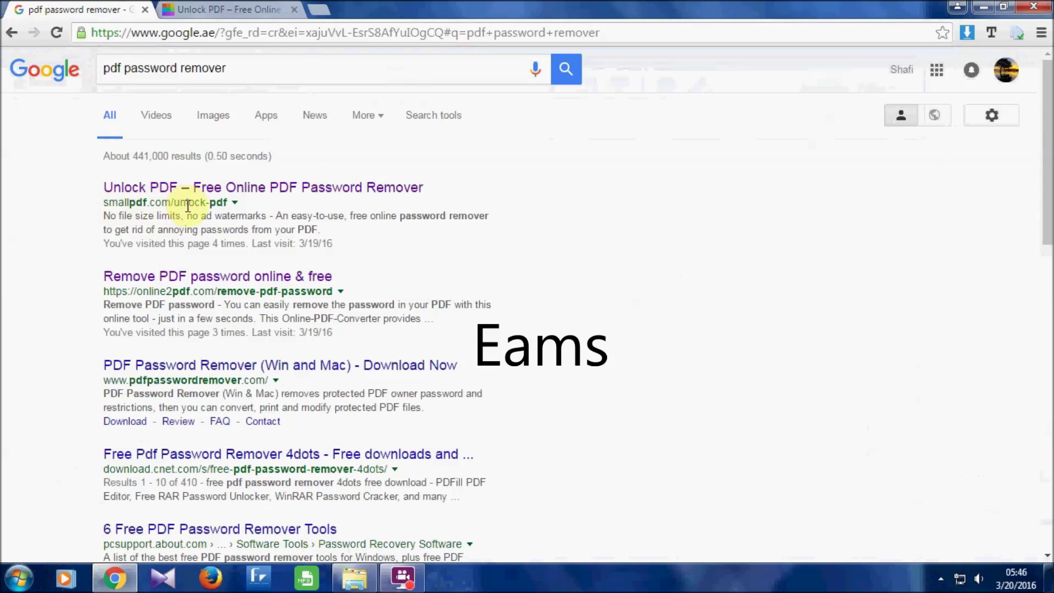
On the Unlock PDF tab, upload 'pdf passord remover.pdf' through Choose file.
click(226, 9)
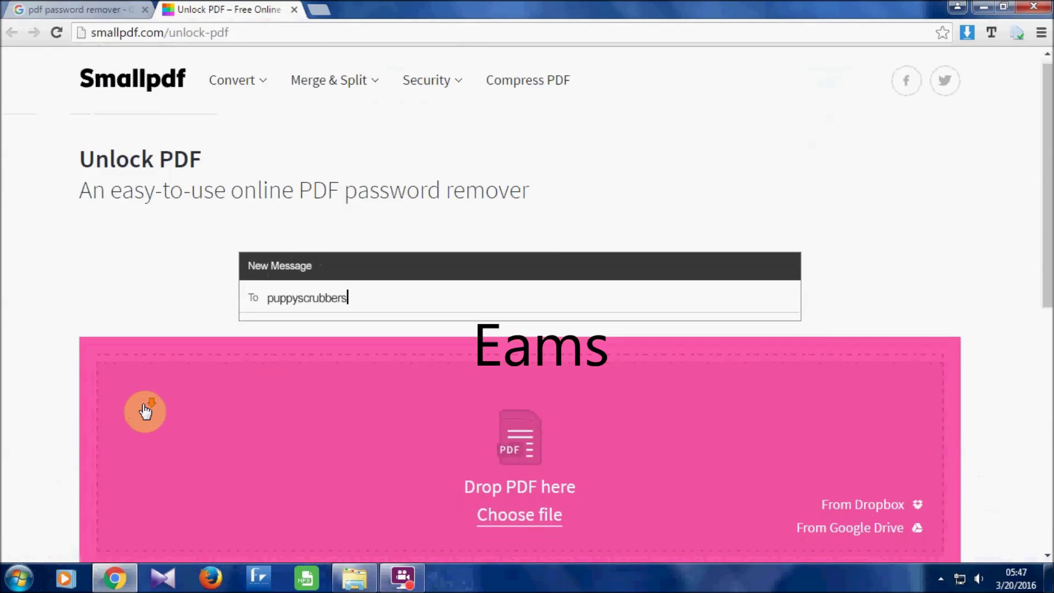
scroll(149, 396, down, 2)
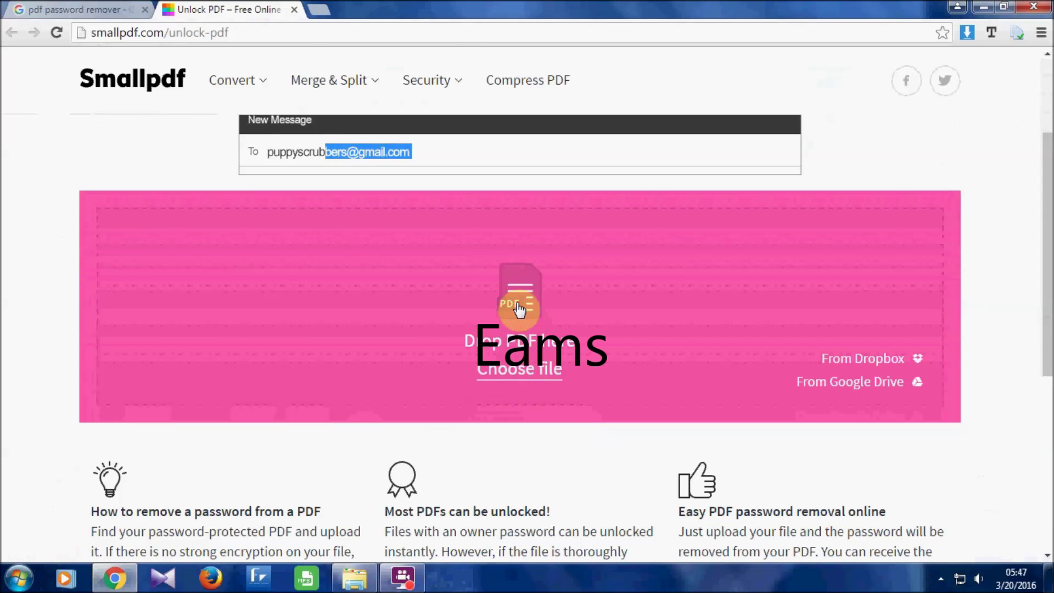
click(531, 377)
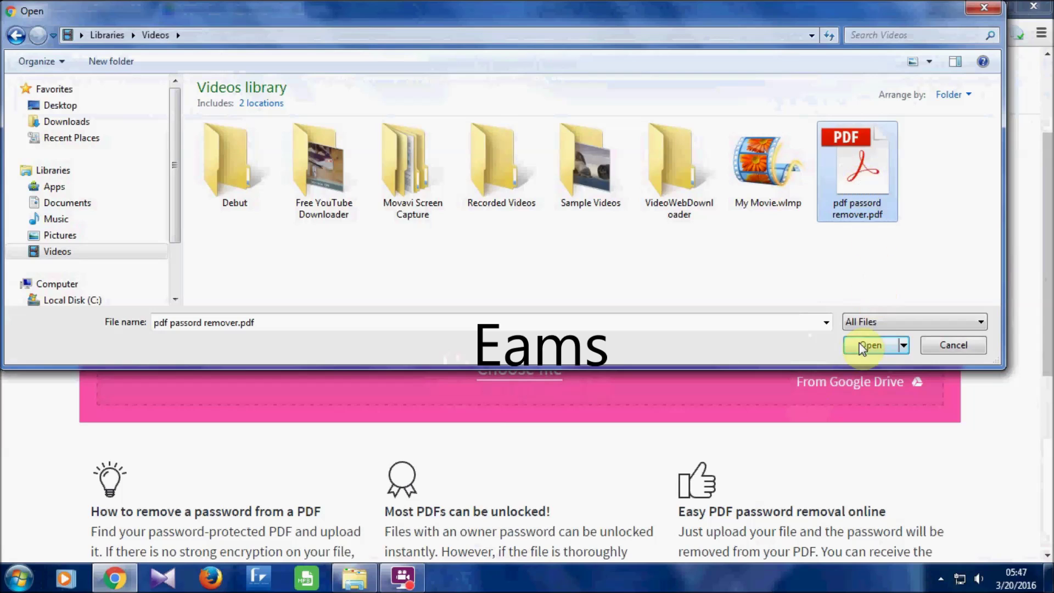
click(869, 344)
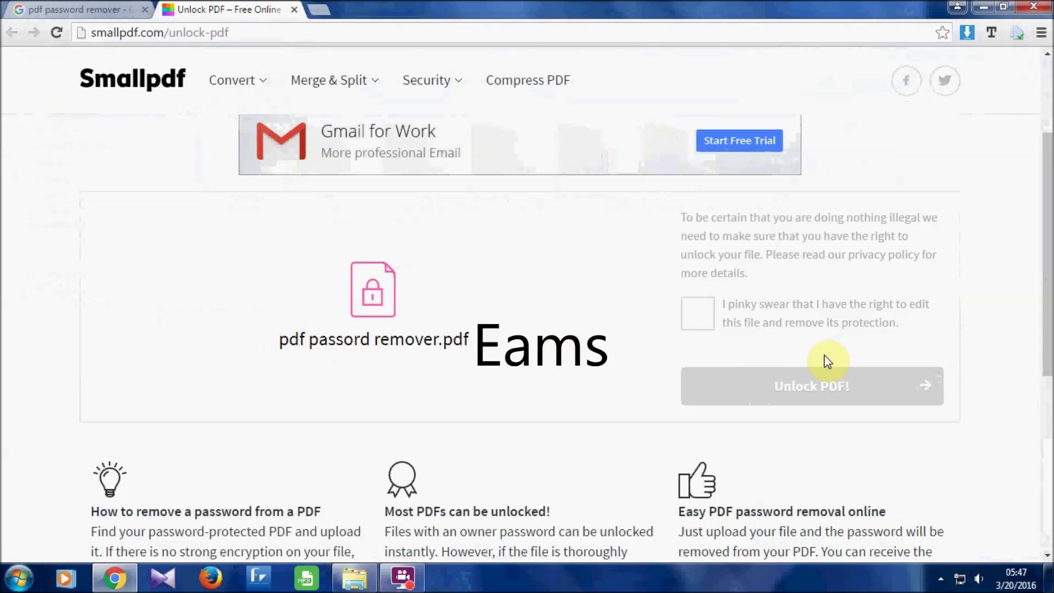
Tick the pinky-swear rights checkbox, start Unlock PDF!, and submit the file's password.
click(699, 321)
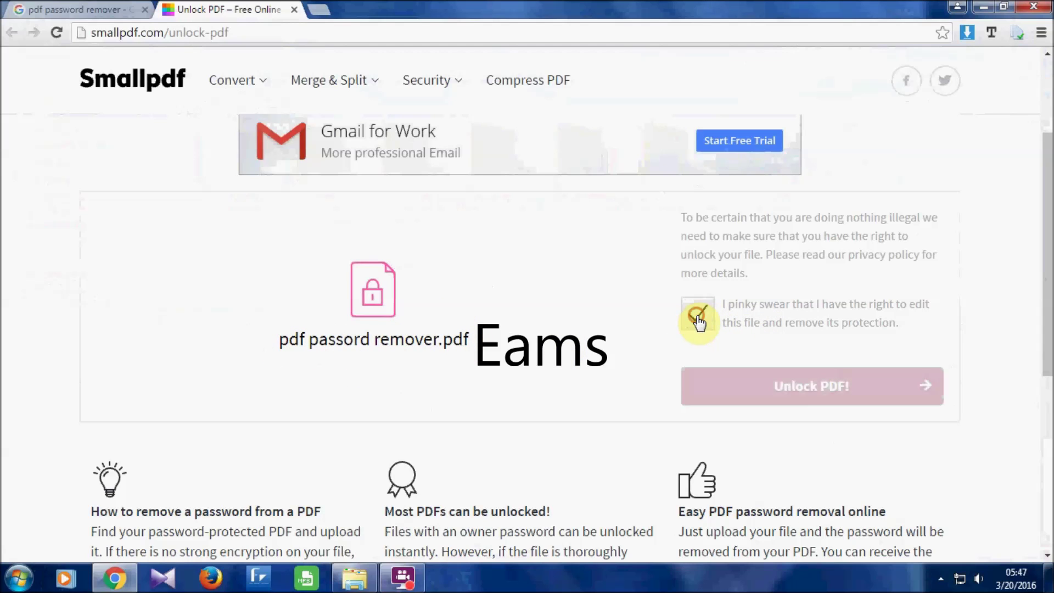
click(821, 394)
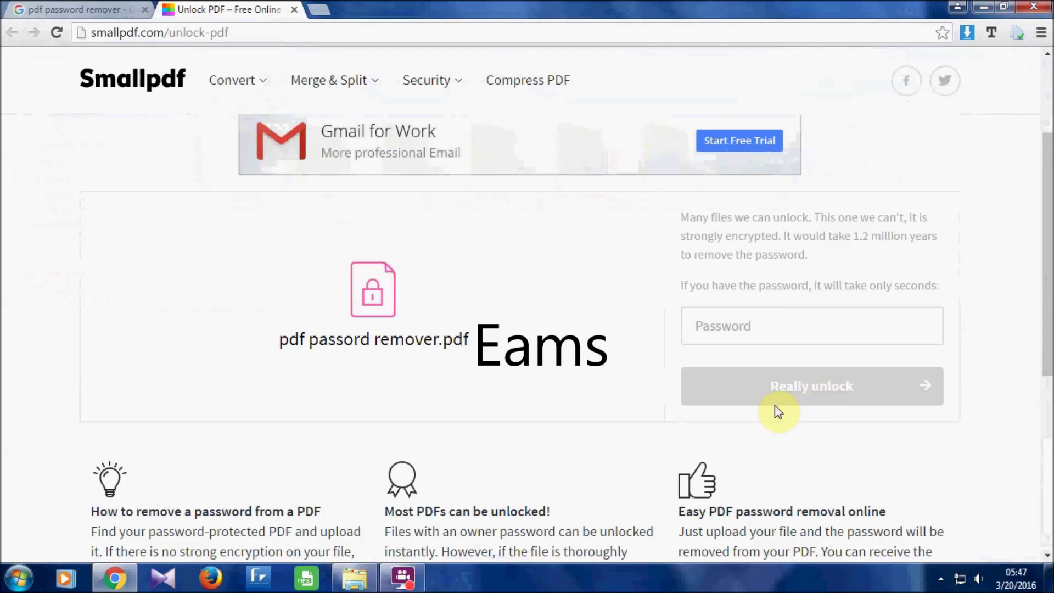
click(733, 323)
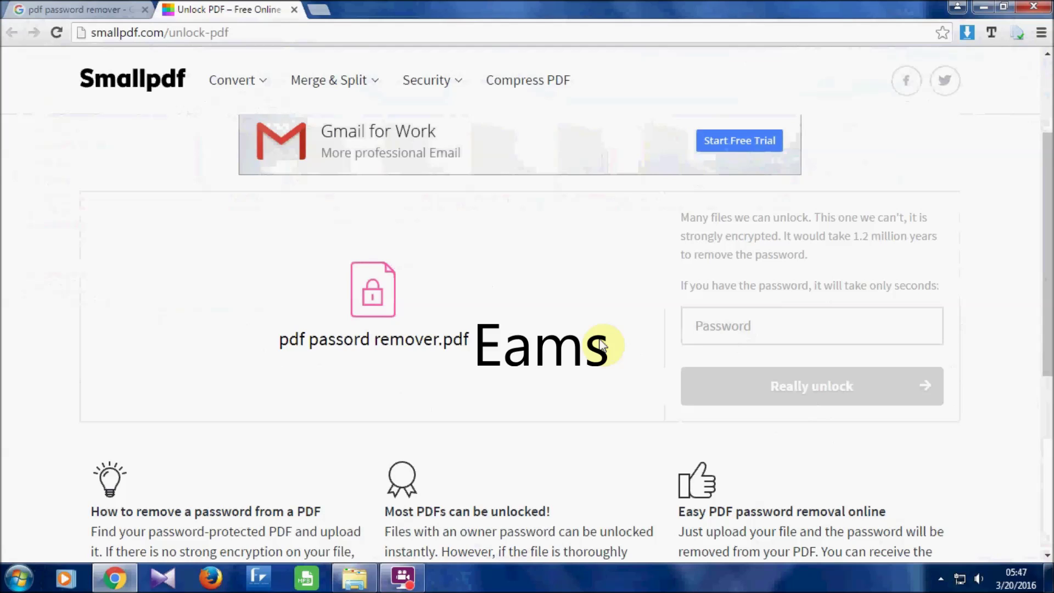
text(1)
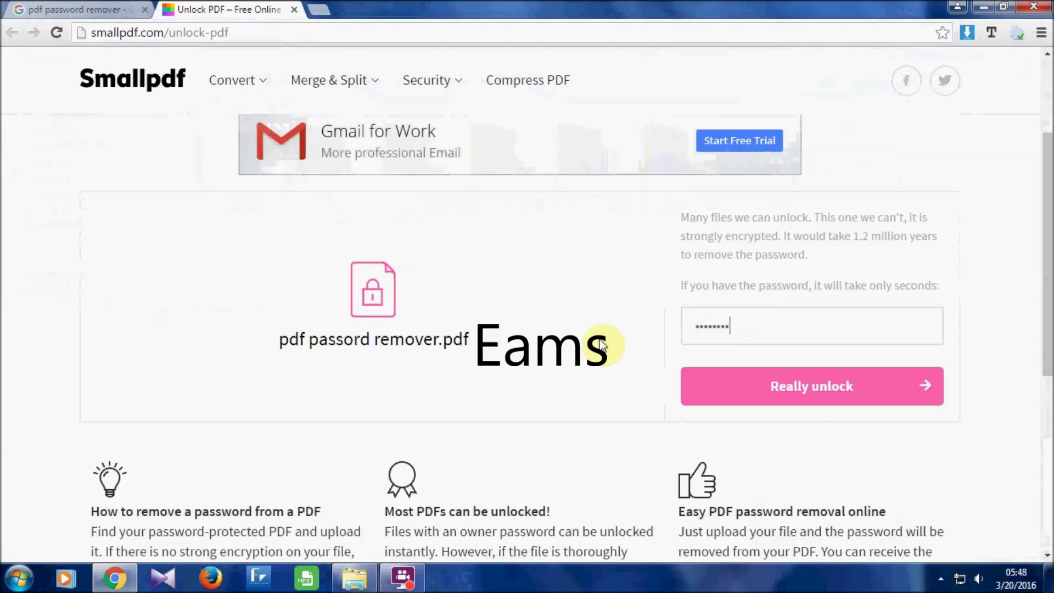
click(805, 387)
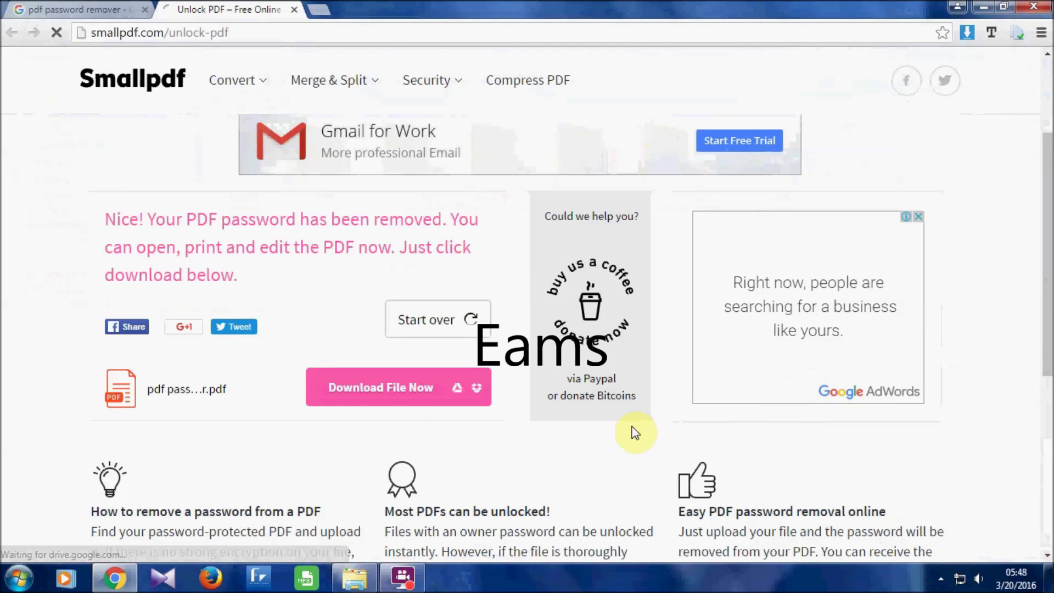
Download the unlocked 'pdf passord remover.pdf' and open it in Chrome from the download bar.
mouse_move(106, 221)
mouse_down()
mouse_move(203, 223)
mouse_move(446, 271)
mouse_up()
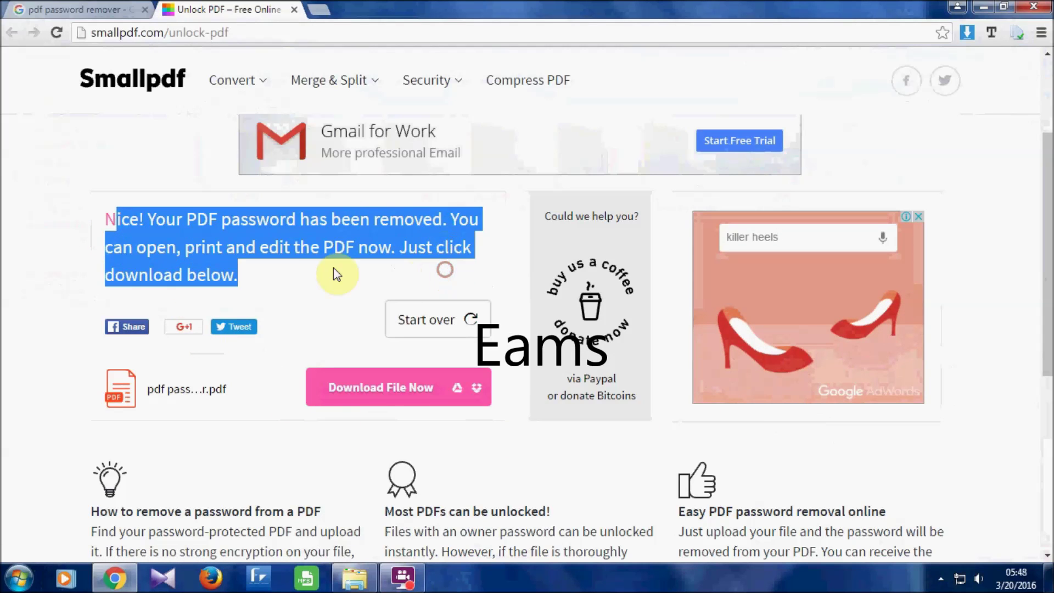
click(321, 282)
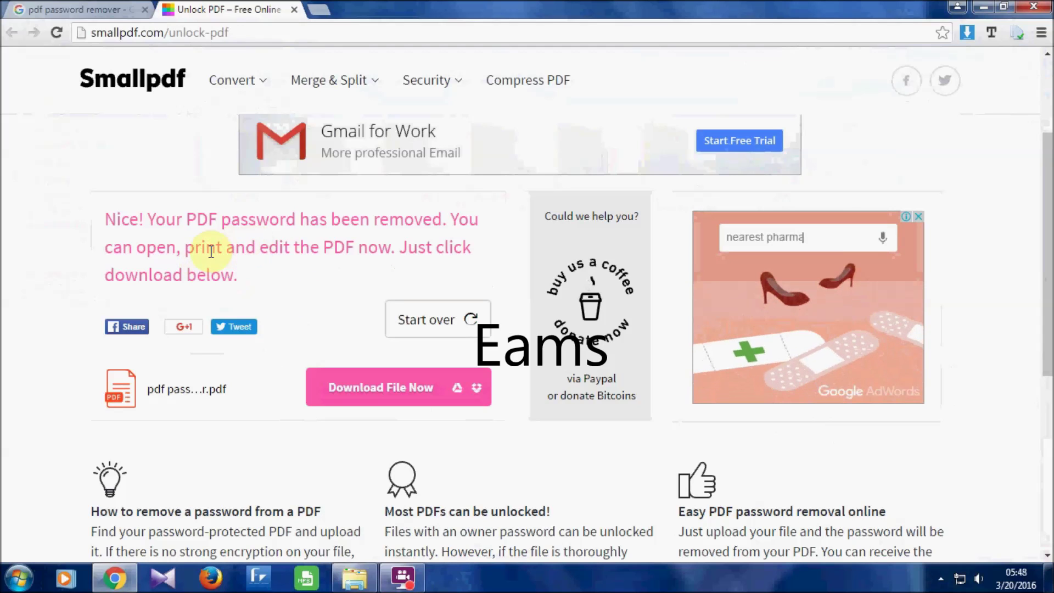
click(394, 388)
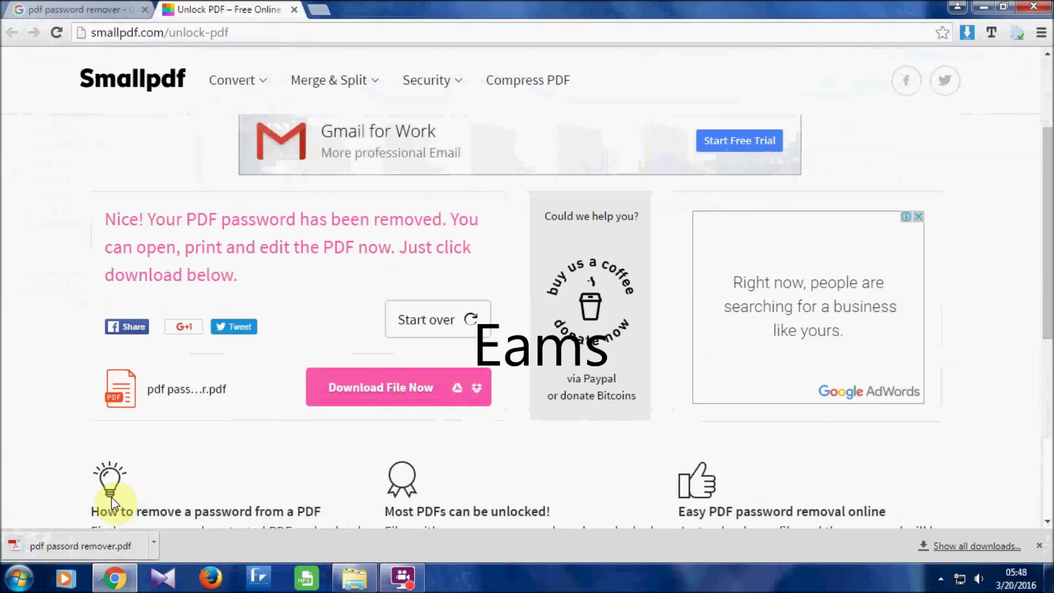
click(154, 545)
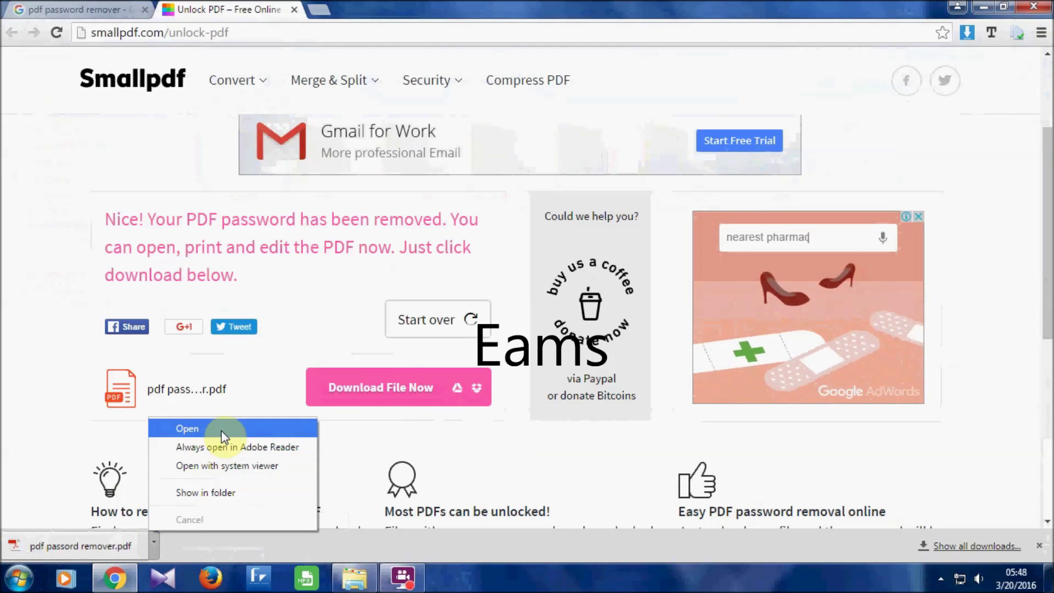
click(186, 428)
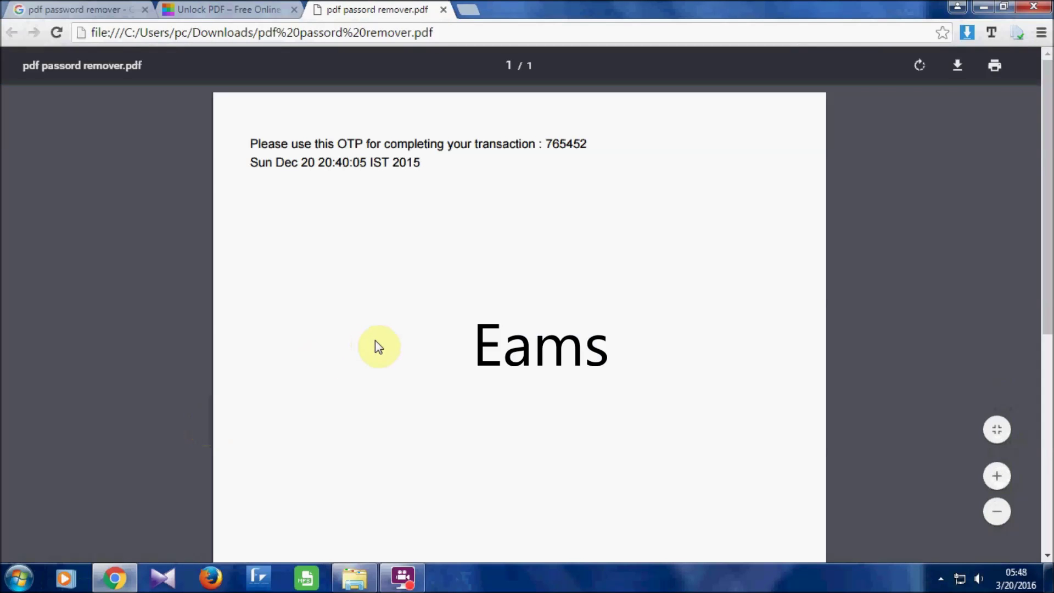
scroll(374, 339, down, 5)
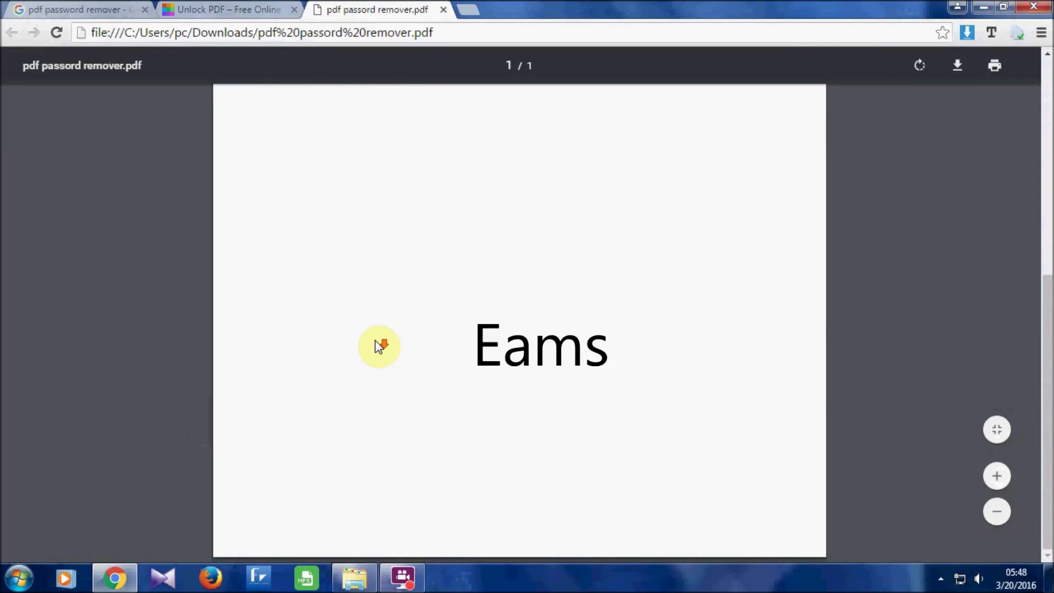
scroll(374, 340, up, 3)
scroll(375, 340, up, 3)
scroll(374, 340, down, 3)
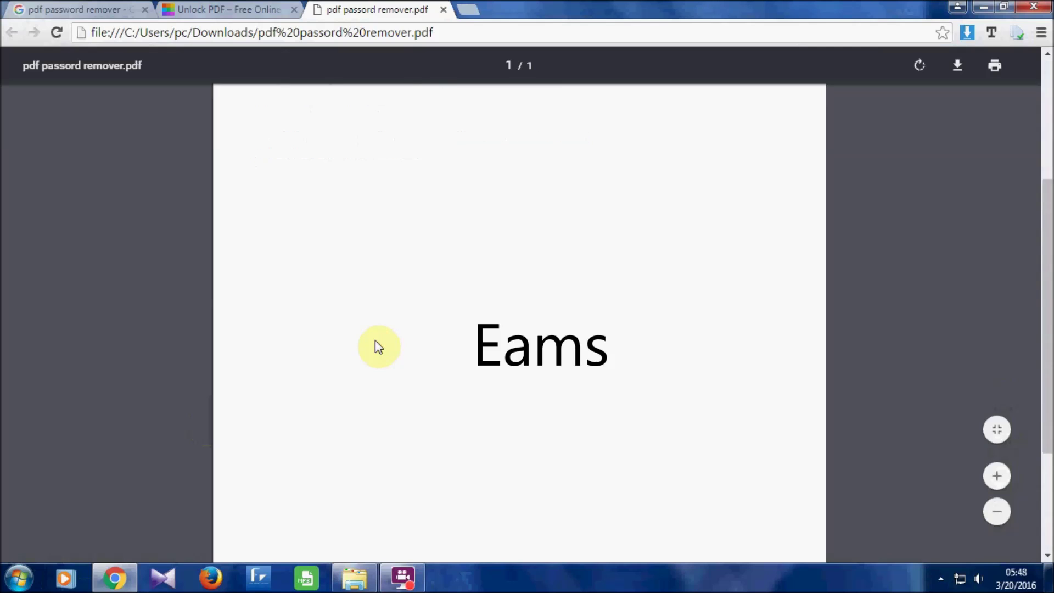
scroll(375, 340, up, 2)
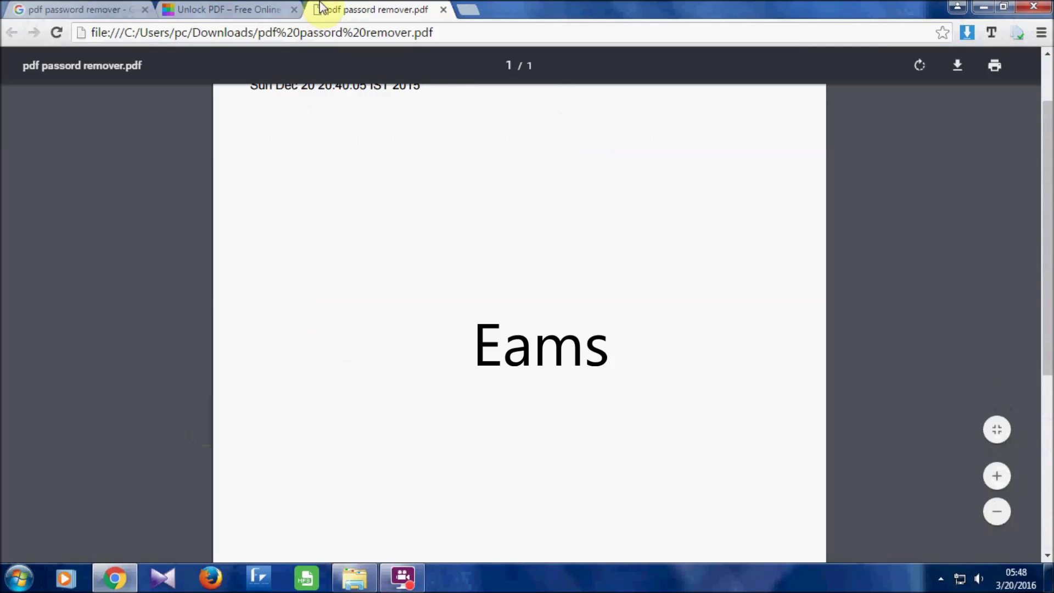